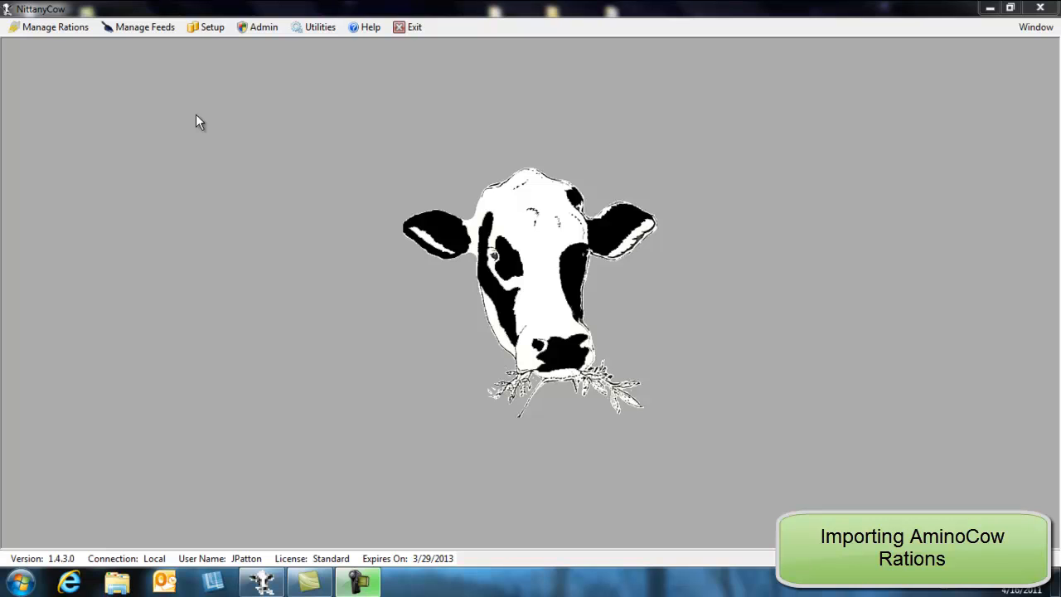
Import rations from the text file AC_Sample Catalog.Txt on the Desktop, with all file types shown.
{"action": "left_click", "coordinate": [81, 28]}
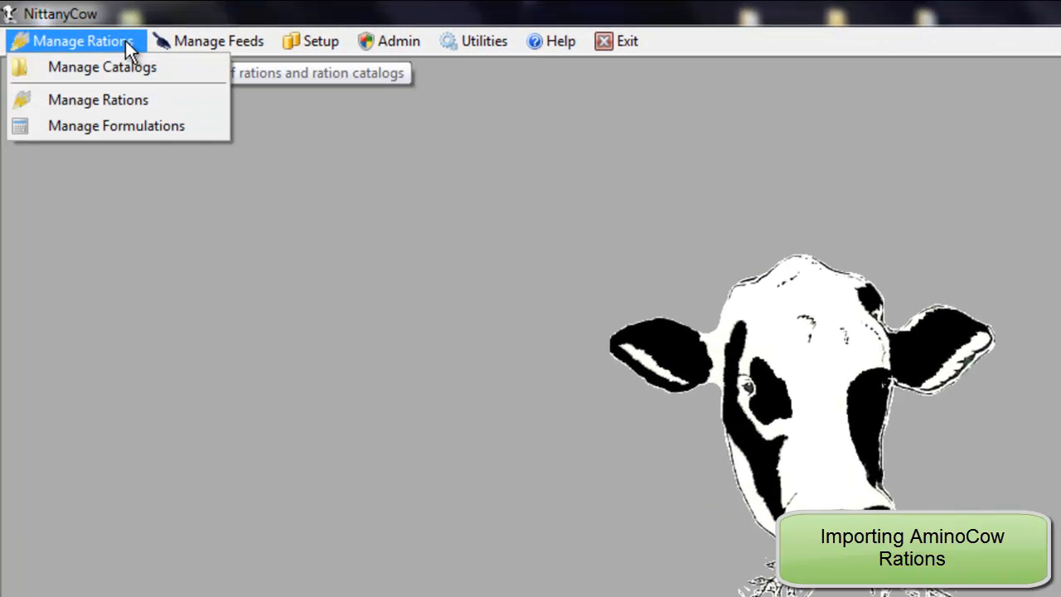
{"action": "left_click", "coordinate": [202, 100]}
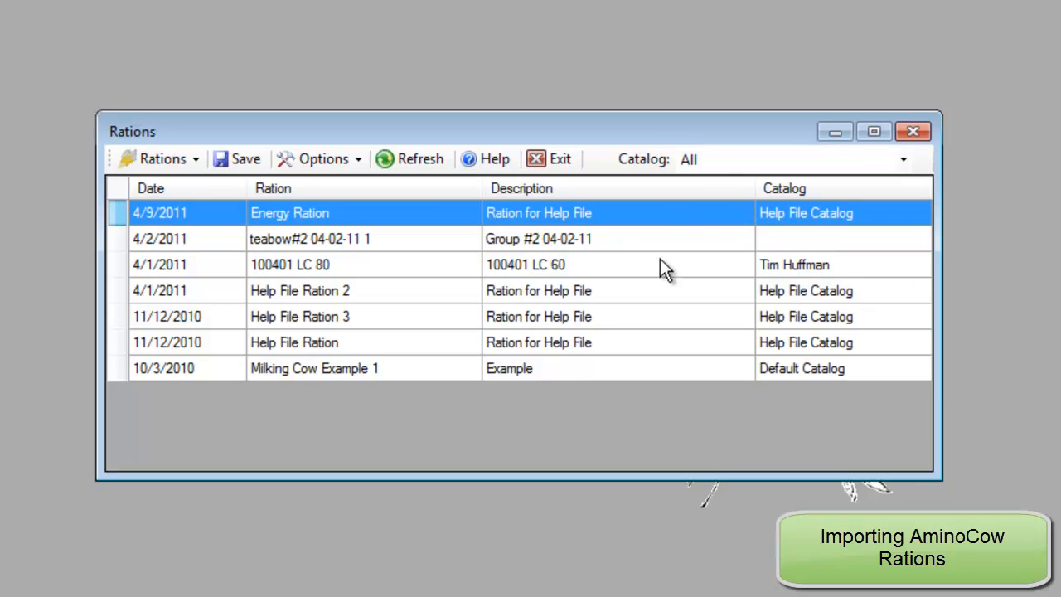
{"action": "left_click", "coordinate": [346, 162]}
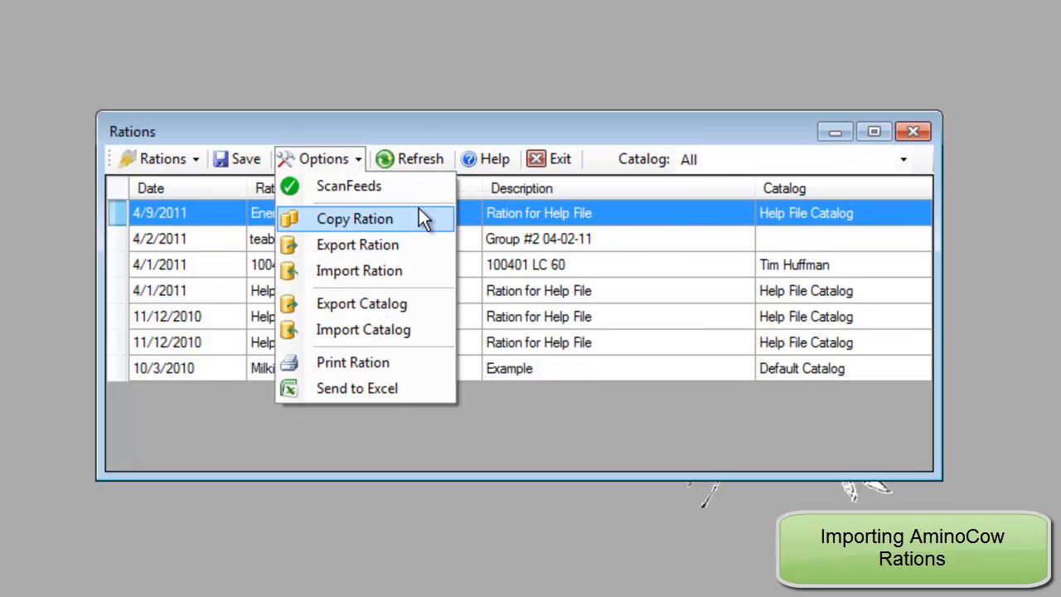
{"action": "left_click", "coordinate": [423, 272]}
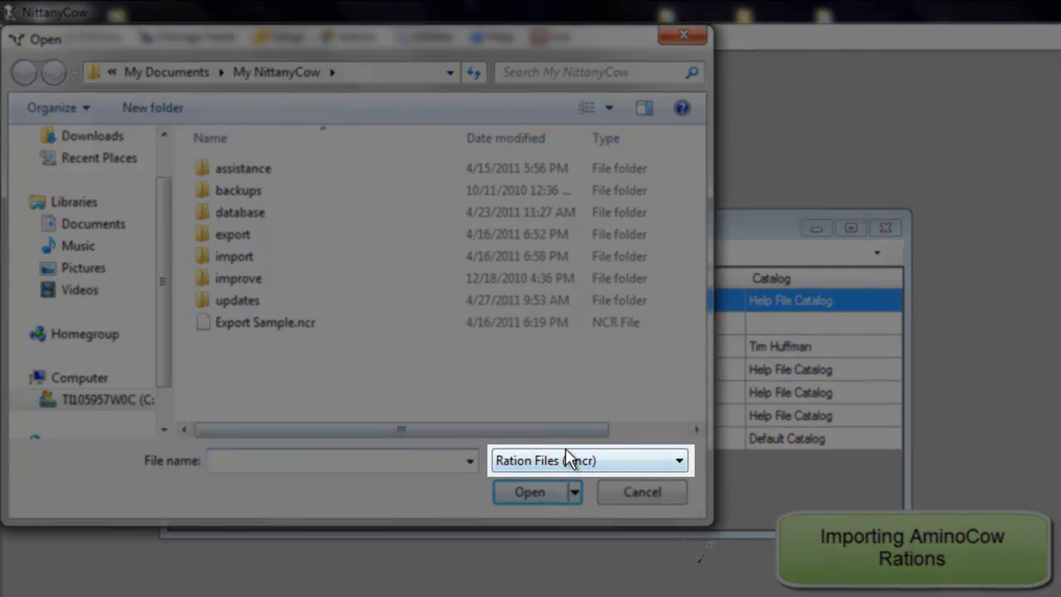
{"action": "left_click", "coordinate": [569, 460]}
{"action": "left_click", "coordinate": [567, 496]}
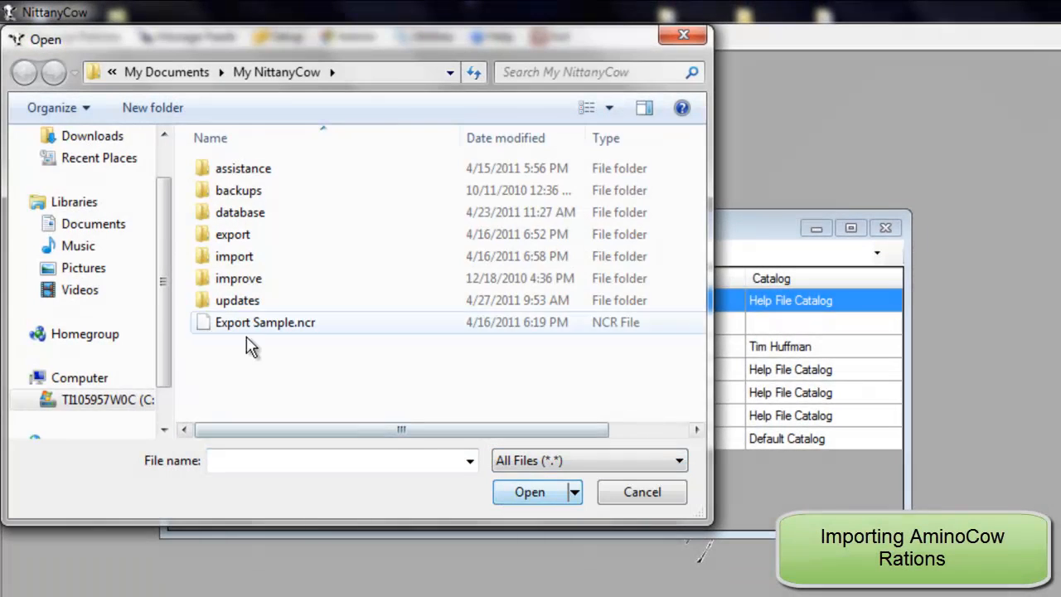
{"action": "scroll", "coordinate": [166, 315], "scroll_direction": "up", "scroll_amount": 2}
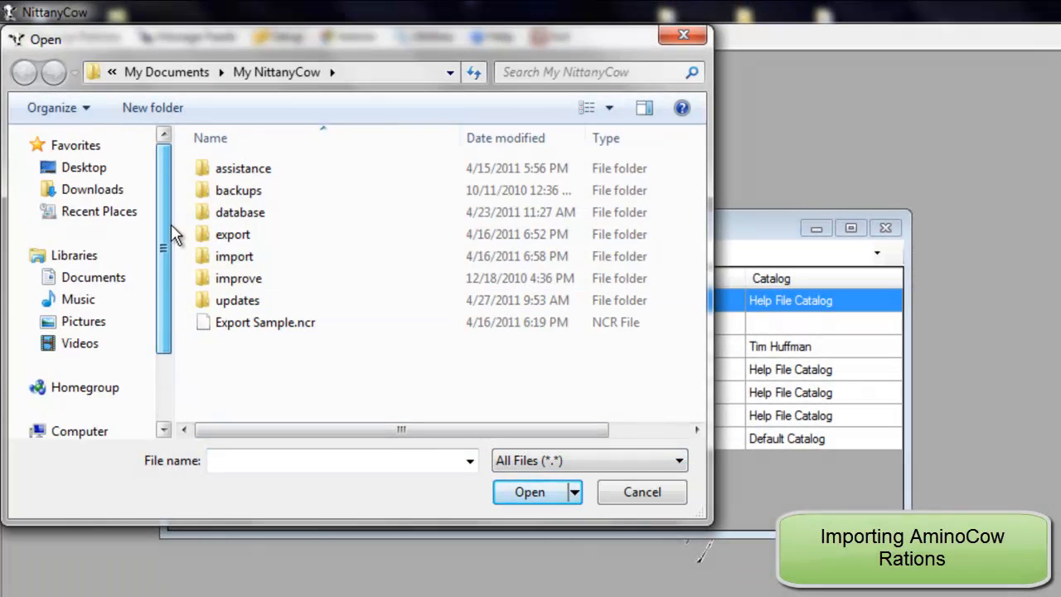
{"action": "left_click", "coordinate": [106, 171]}
{"action": "left_click_drag", "start_coordinate": [693, 189], "coordinate": [700, 348]}
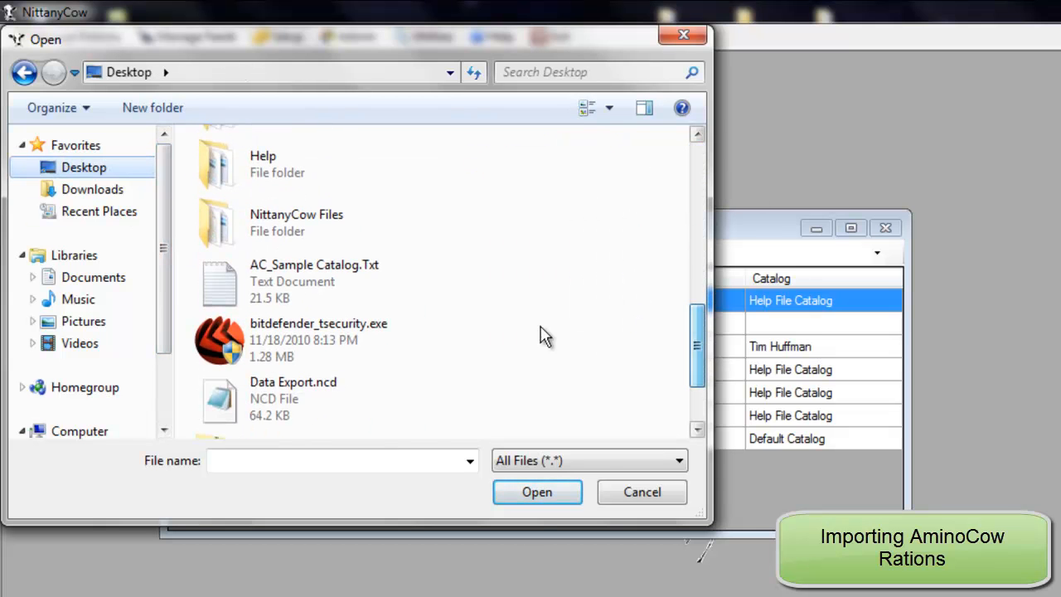
{"action": "left_click", "coordinate": [383, 288]}
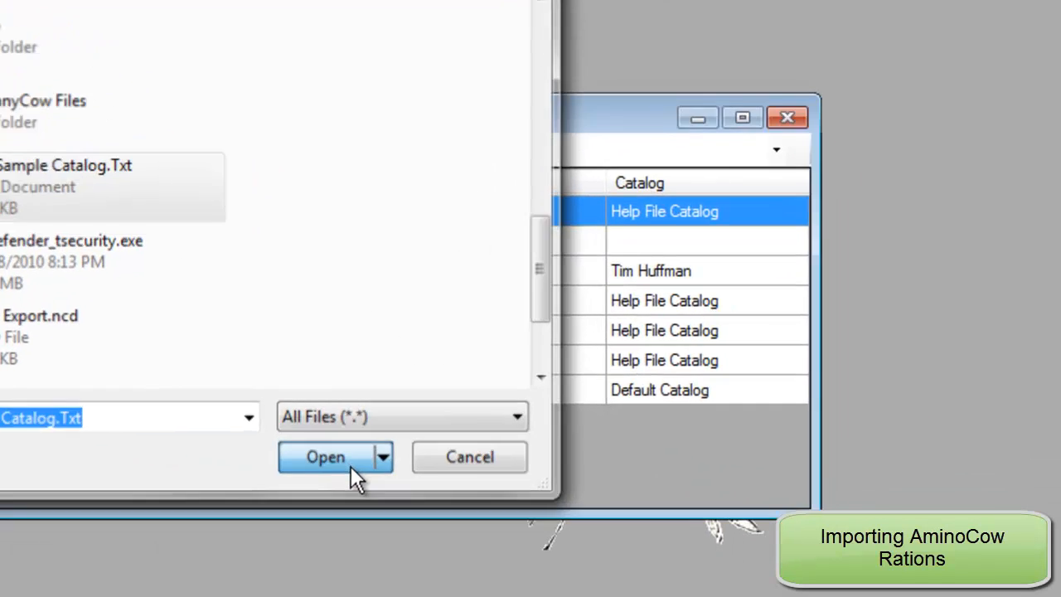
{"action": "left_click", "coordinate": [549, 499]}
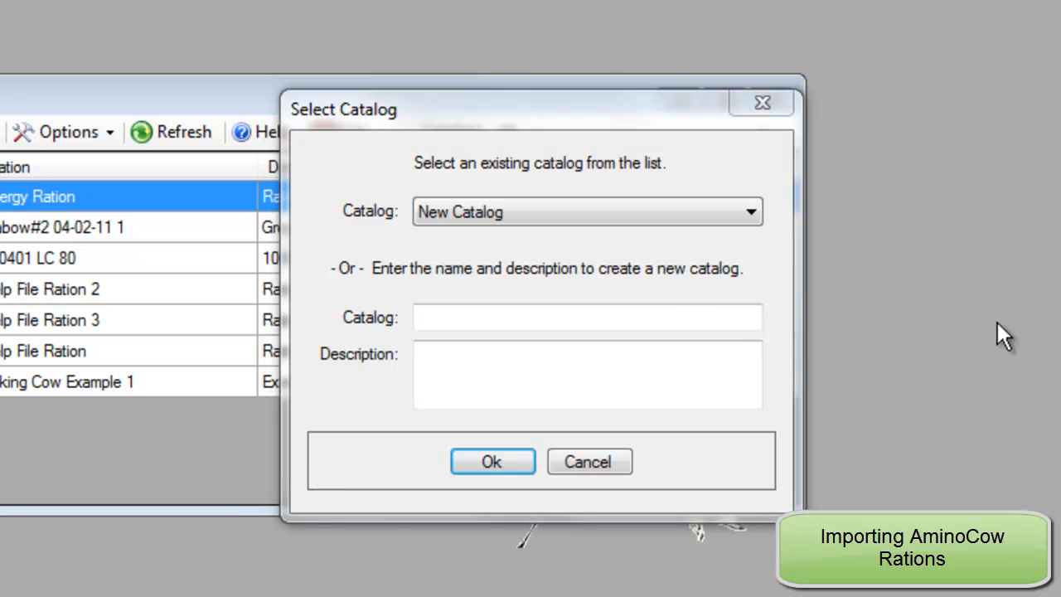
Create a new catalog named AminoCow Rations with the description "Rations from AminoCow" for the imported rations.
{"action": "left_click", "coordinate": [672, 316]}
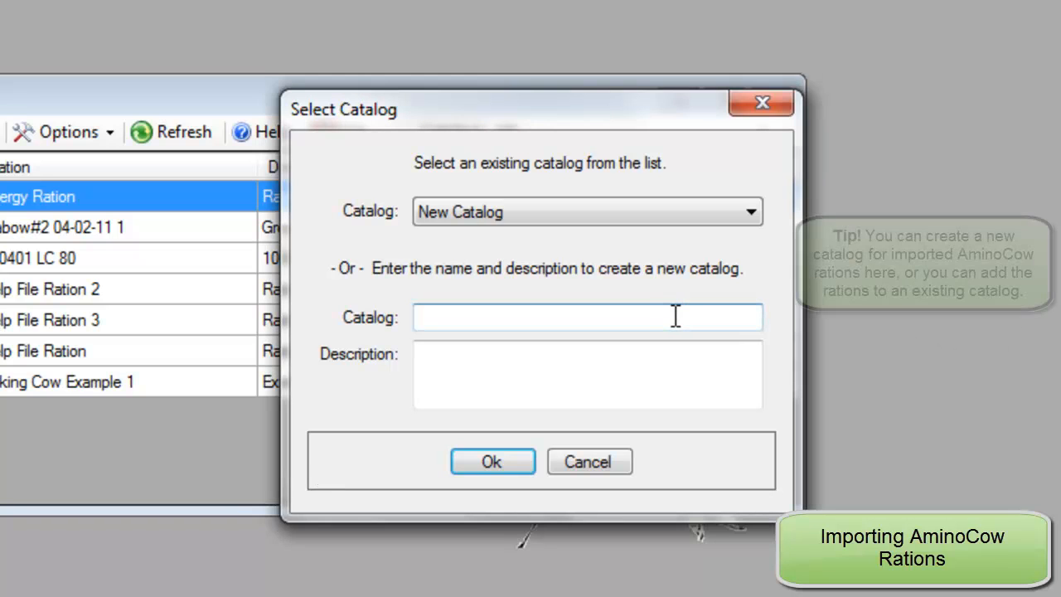
{"action": "type", "text": "Amino"}
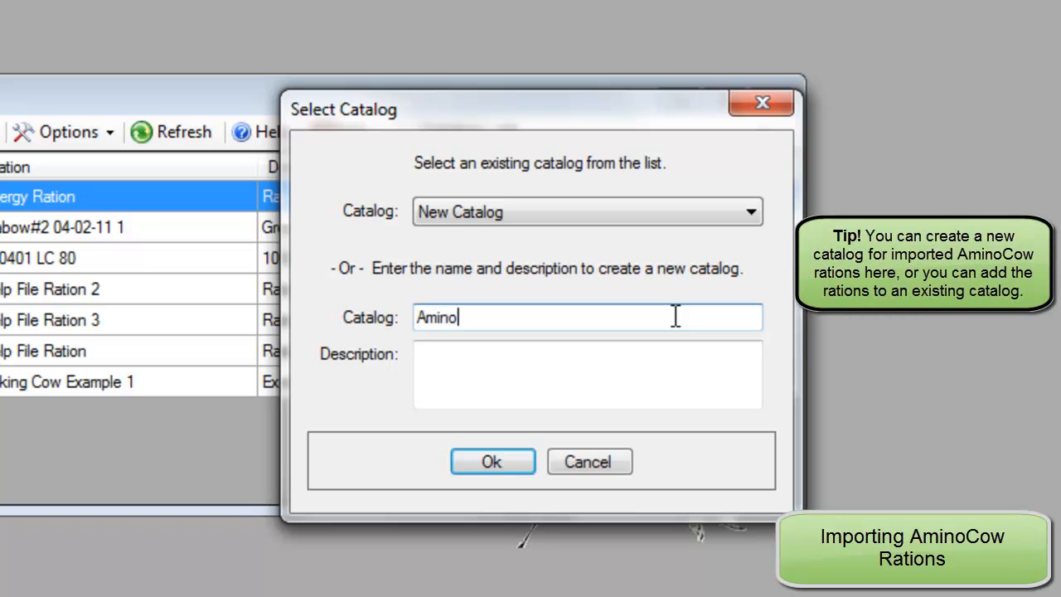
{"action": "type", "text": "Cow Rations"}
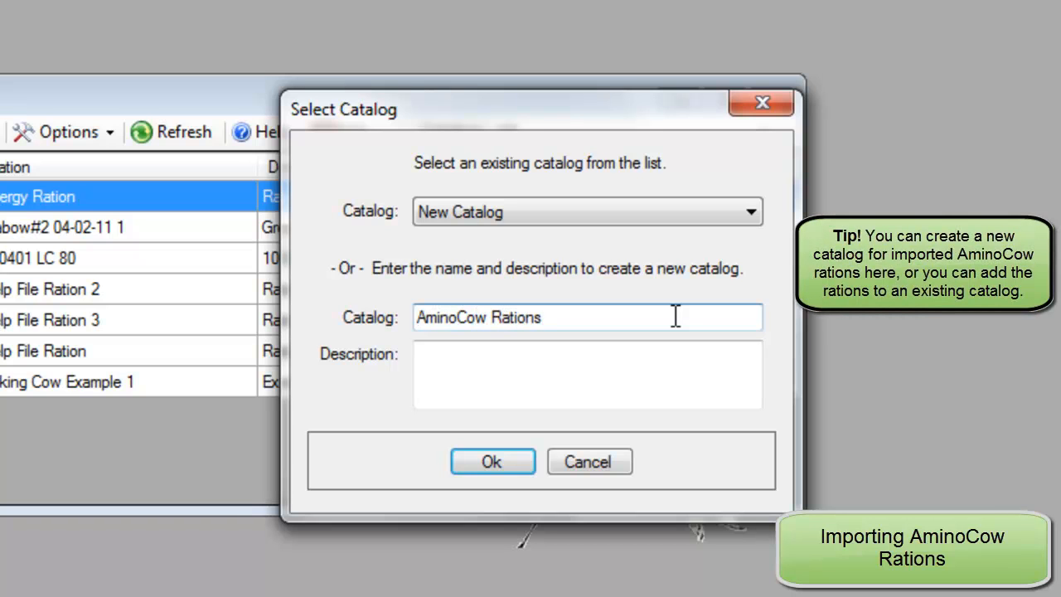
{"action": "left_click", "coordinate": [656, 394]}
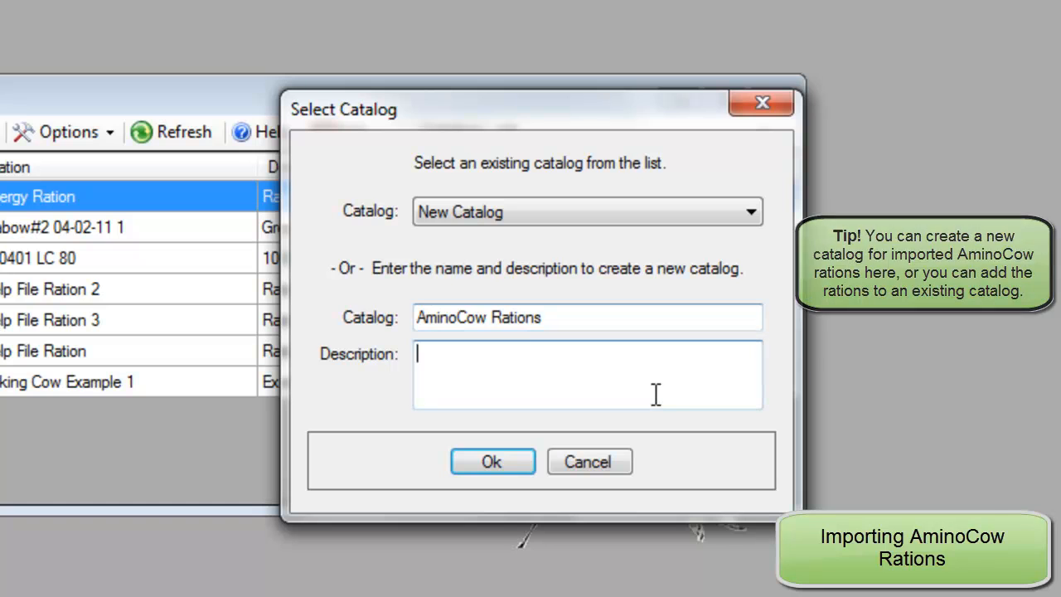
{"action": "type", "text": "Rations from AminoCow"}
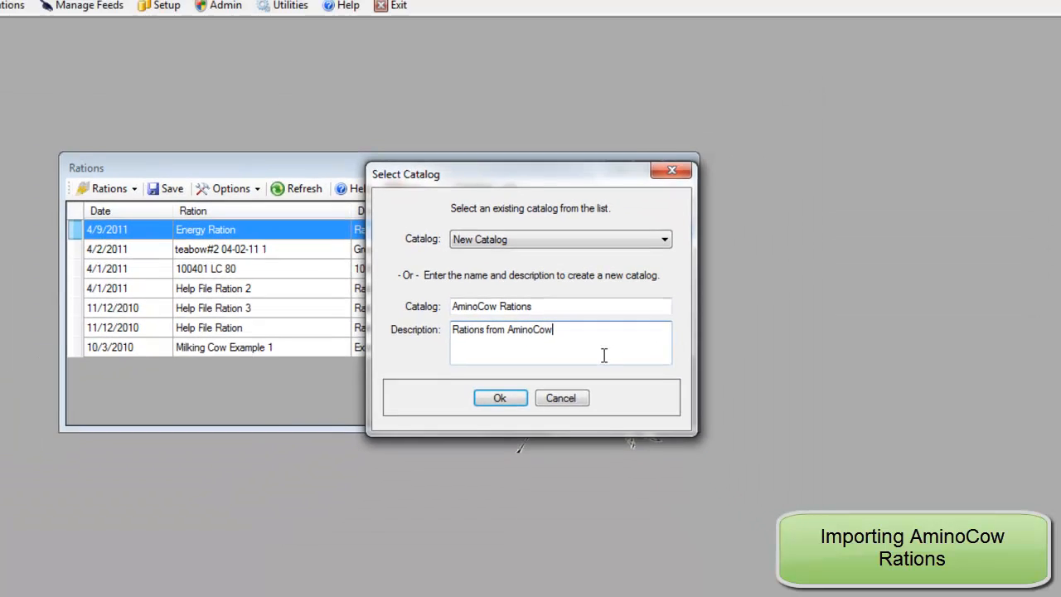
{"action": "left_click", "coordinate": [499, 396]}
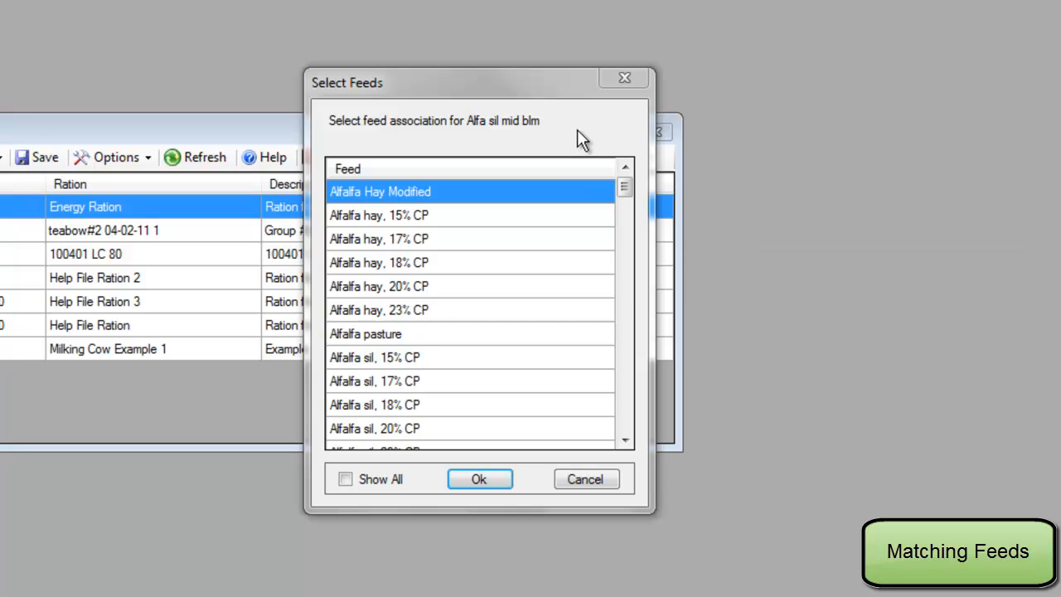
Match the feed Alfa sil mid blm to Alfalfa sil, 18% CP in the full feed list.
{"action": "left_click", "coordinate": [477, 406]}
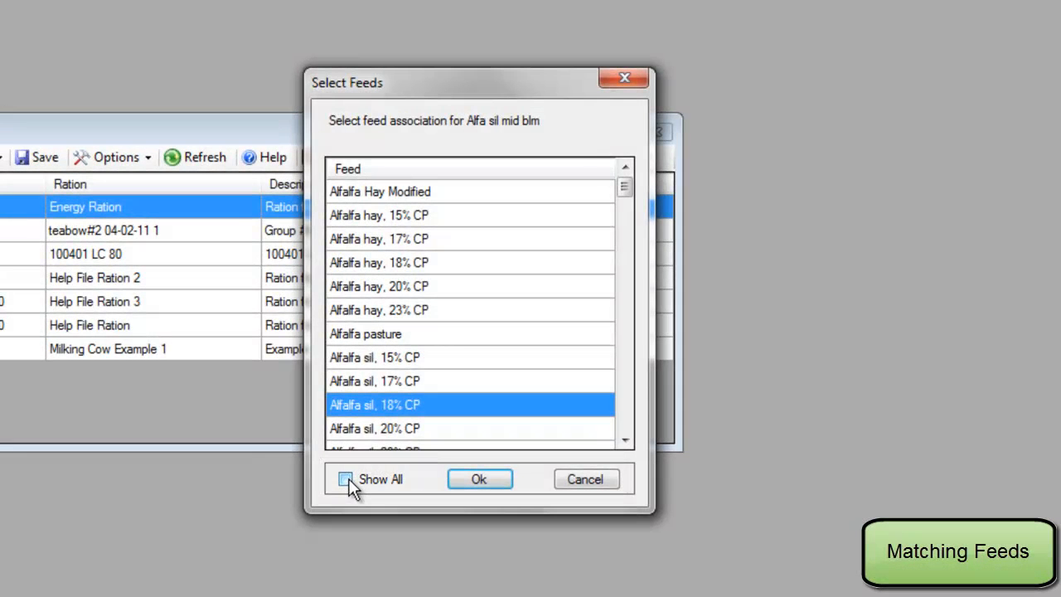
{"action": "left_click", "coordinate": [345, 479]}
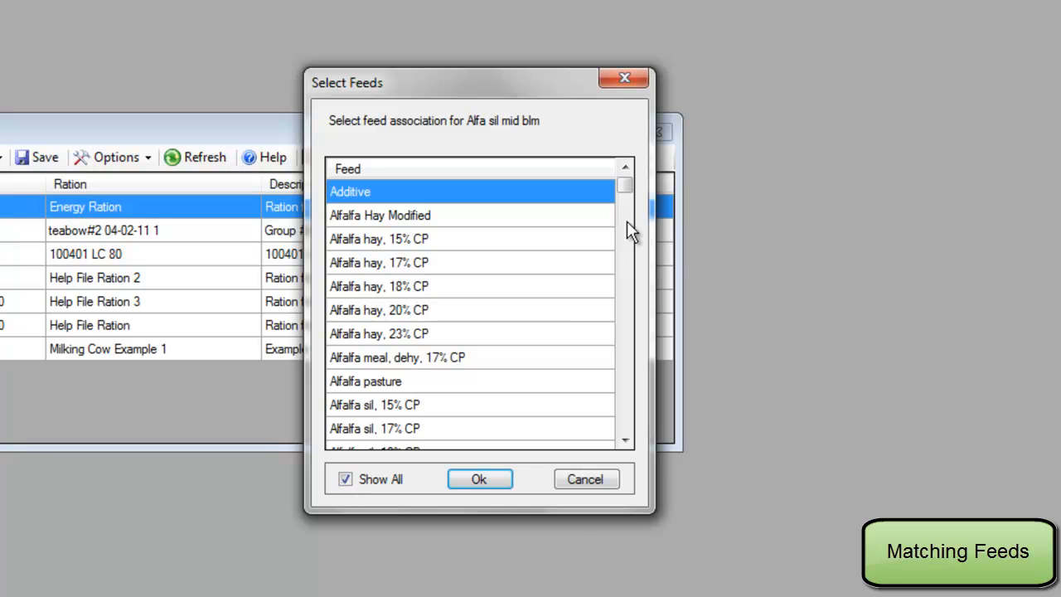
{"action": "left_click_drag", "start_coordinate": [633, 186], "coordinate": [629, 204]}
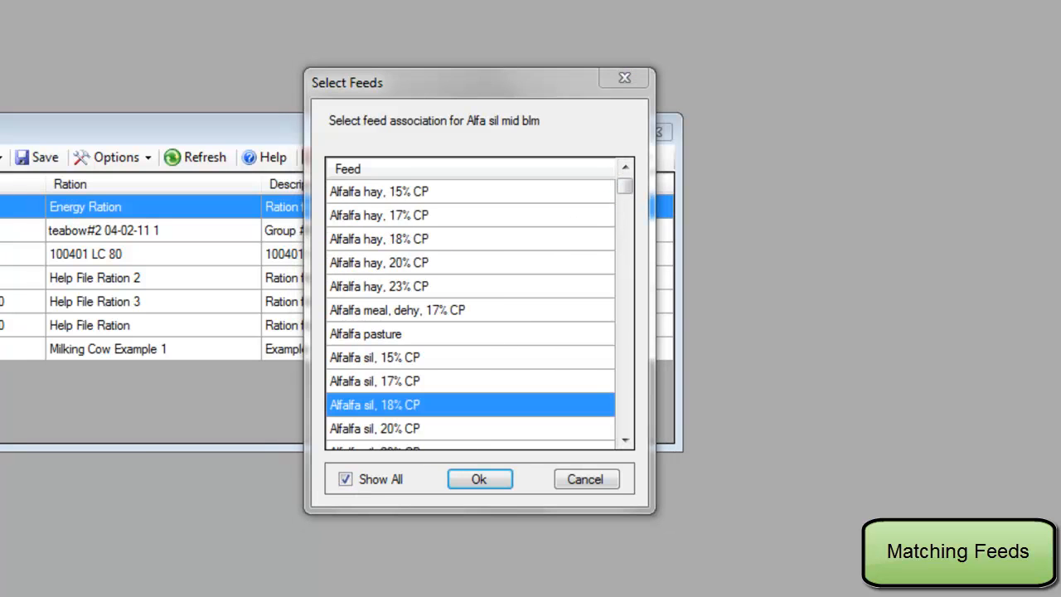
{"action": "left_click", "coordinate": [508, 489]}
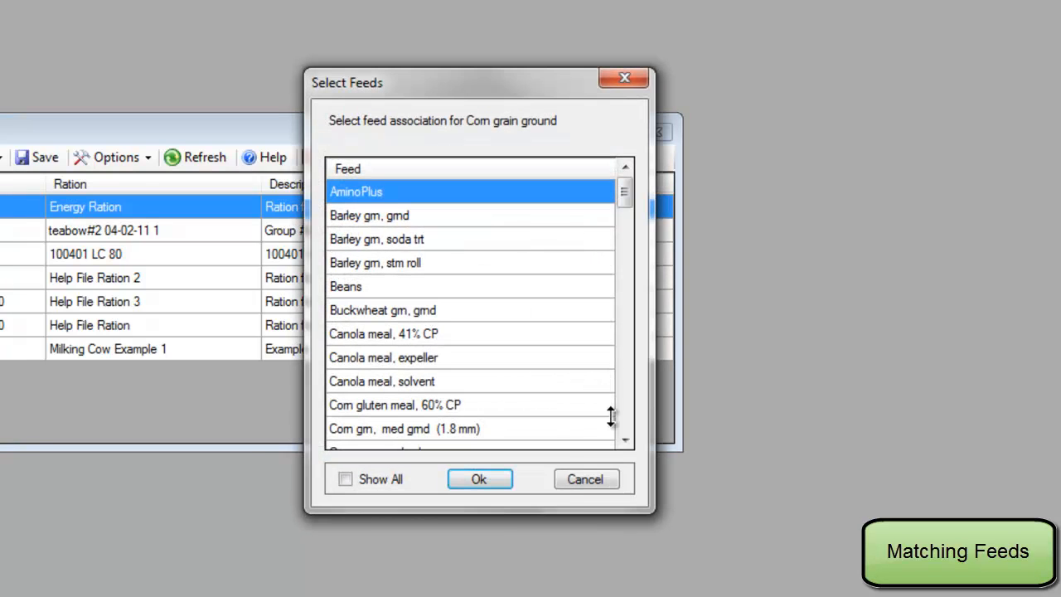
Match Corn grain ground to Corn grn, med grnd (1.8 mm) and Corn sil 40% grain to Corn sil, 40% grn, proc, normal, completing the import.
{"action": "left_click", "coordinate": [562, 433]}
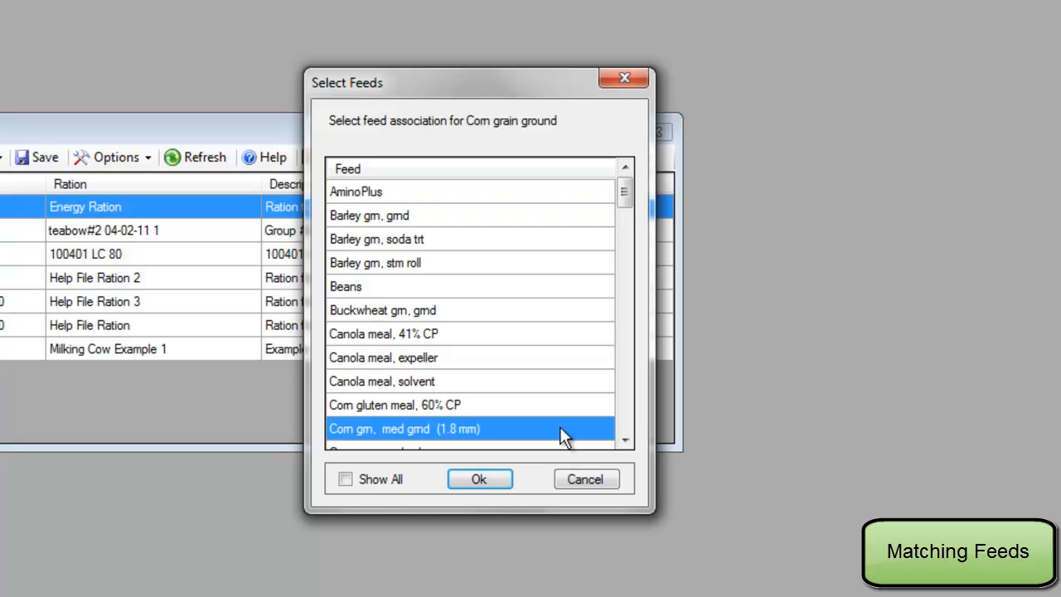
{"action": "left_click", "coordinate": [491, 481]}
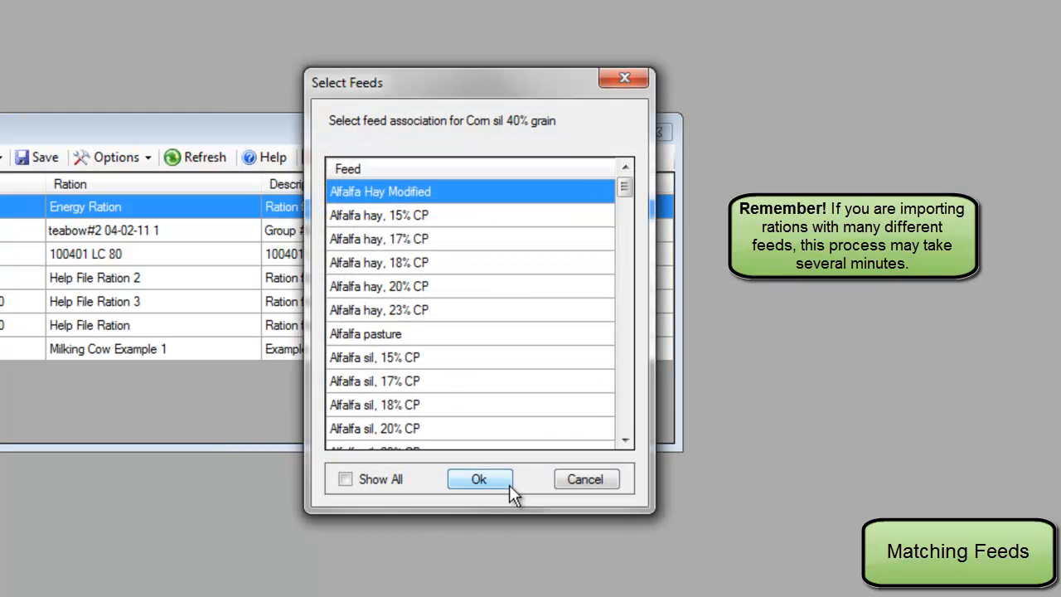
{"action": "left_click_drag", "start_coordinate": [628, 191], "coordinate": [636, 269]}
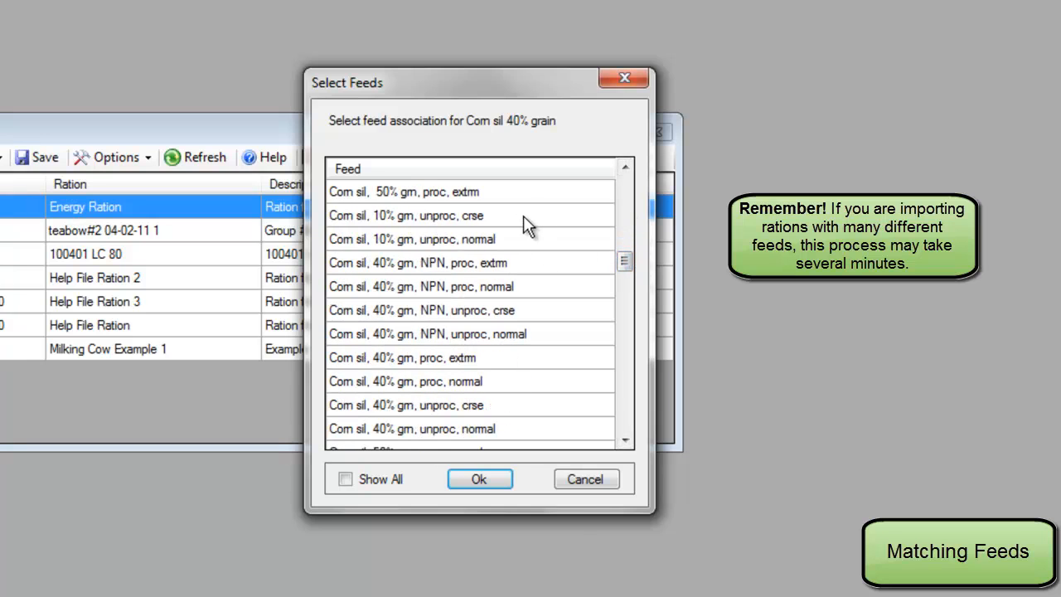
{"action": "left_click", "coordinate": [487, 384]}
{"action": "left_click", "coordinate": [487, 481]}
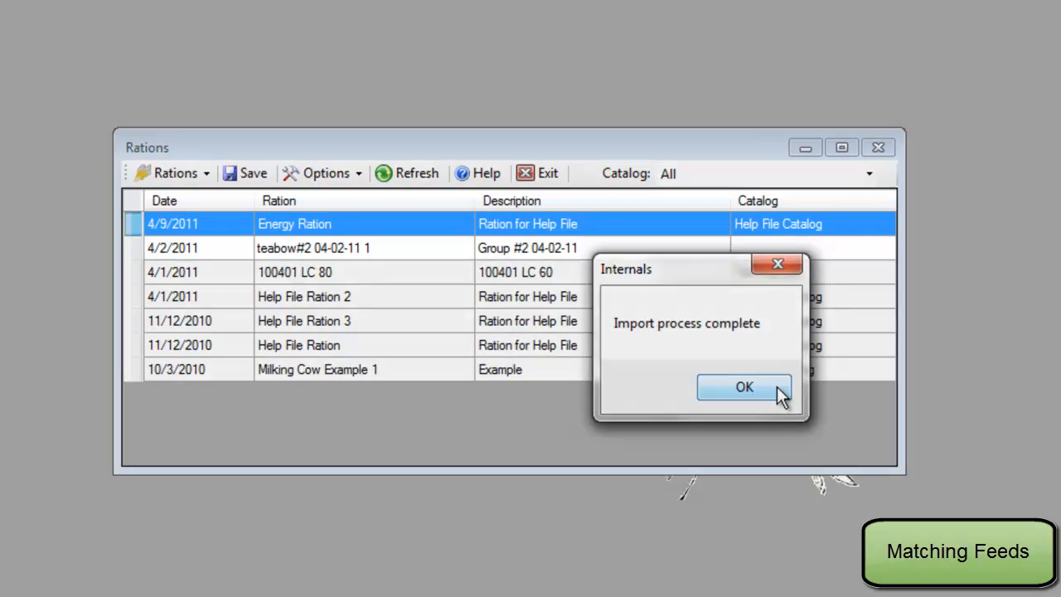
{"action": "left_click", "coordinate": [744, 387]}
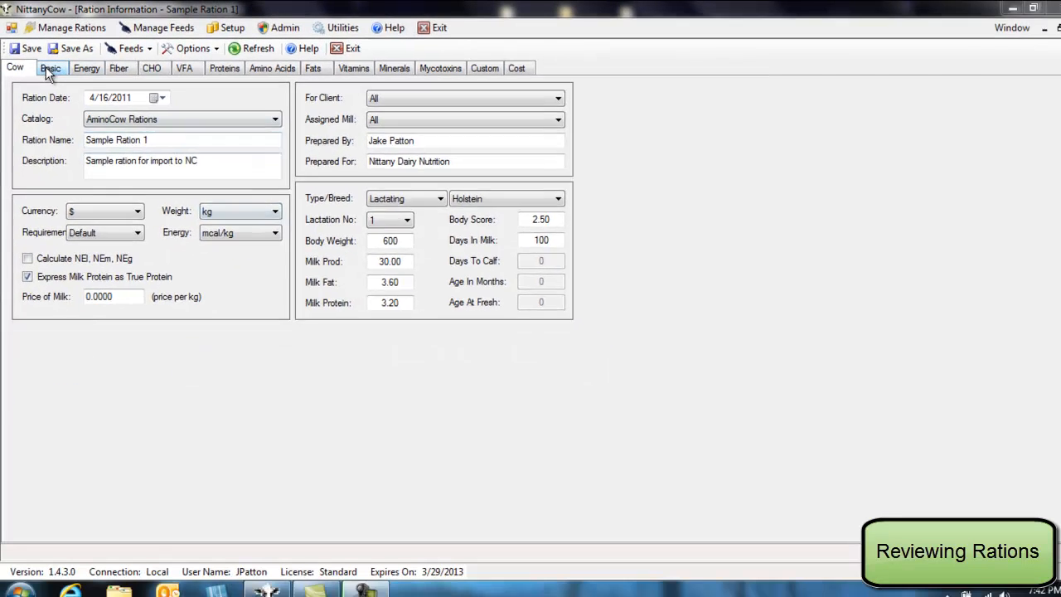
Review the feeds and basic nutrient values of the imported Sample Ration 1.
{"action": "left_click", "coordinate": [80, 109]}
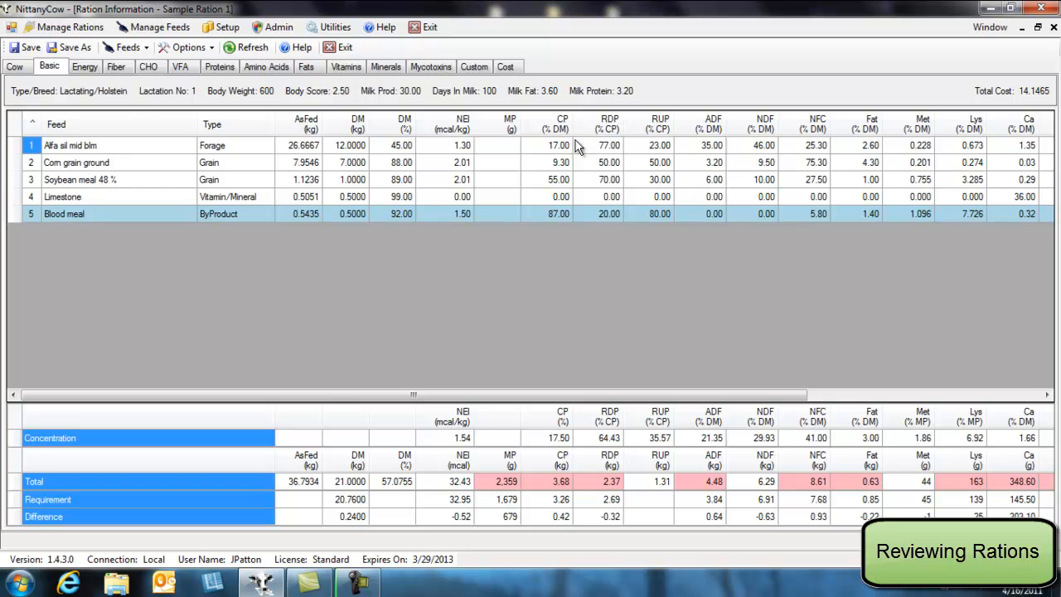
{"action": "left_click", "coordinate": [121, 68]}
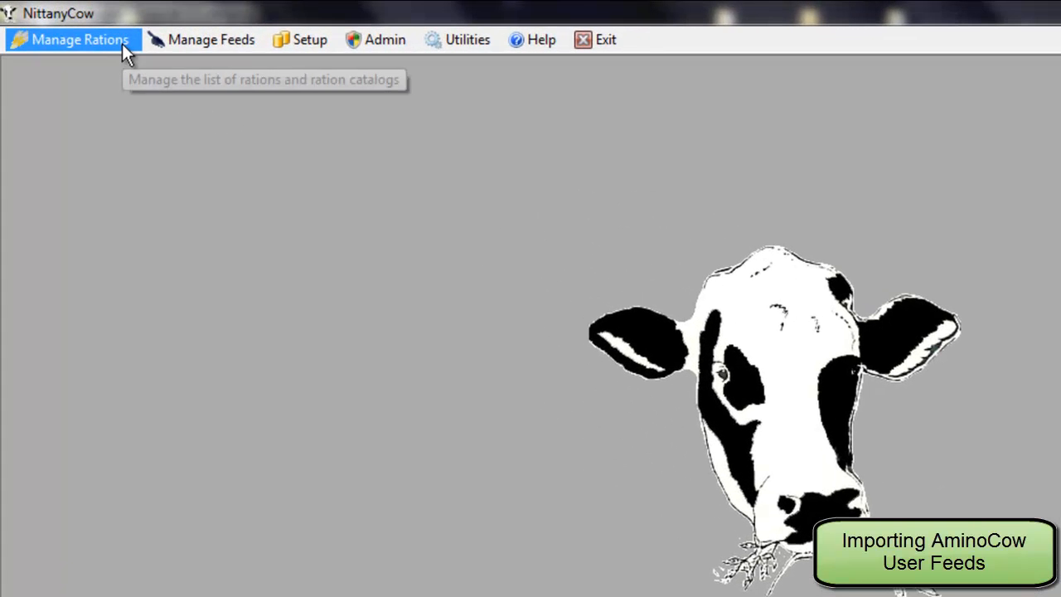
Open Sample Ration 1 from the rations list, maximize it and show its basic feed table.
{"action": "left_click", "coordinate": [121, 43]}
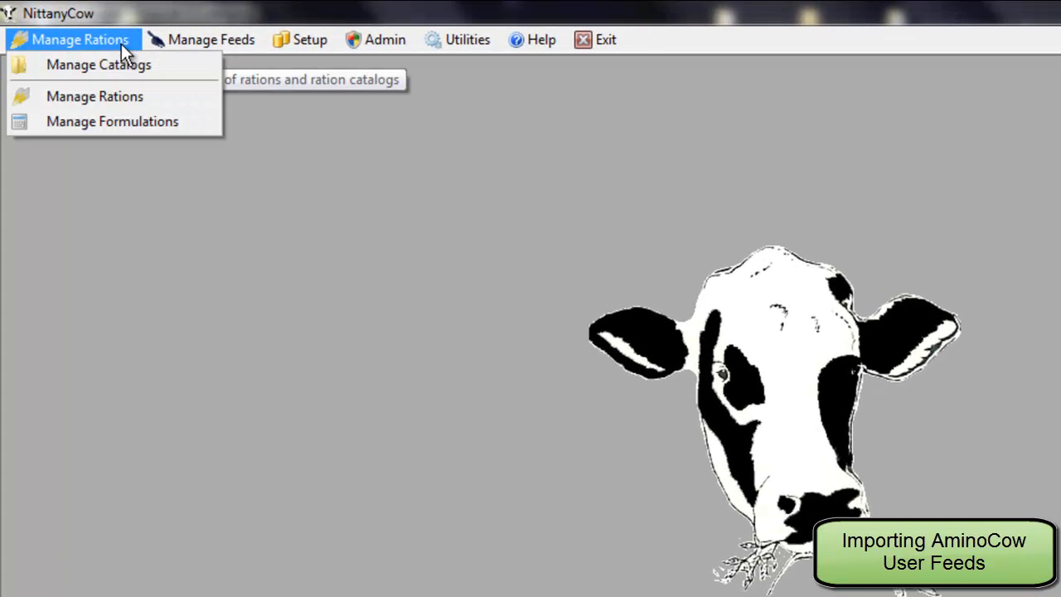
{"action": "left_click", "coordinate": [166, 96]}
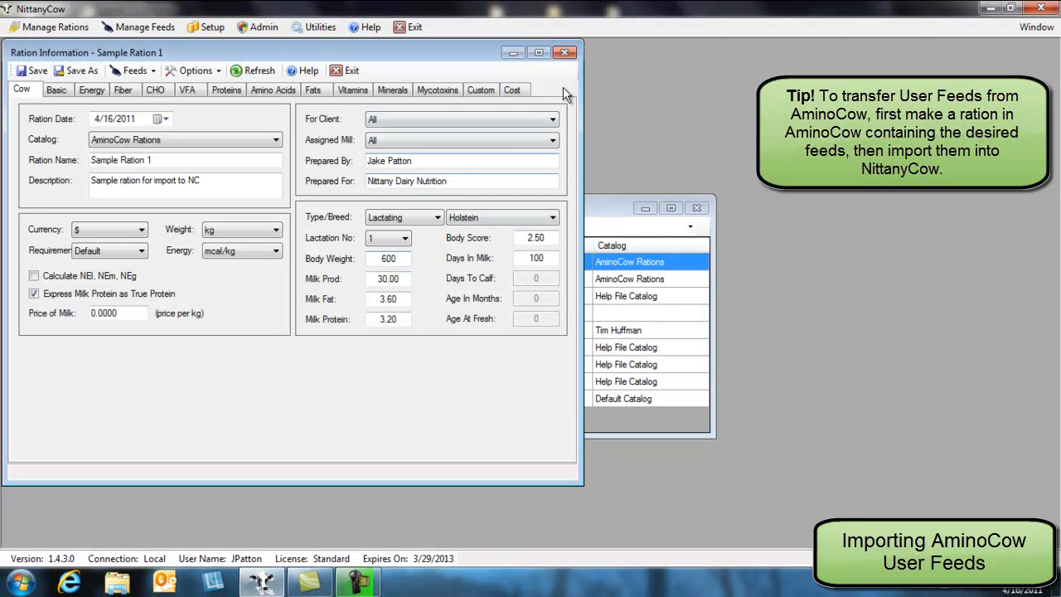
{"action": "left_click", "coordinate": [540, 53]}
{"action": "left_click", "coordinate": [50, 68]}
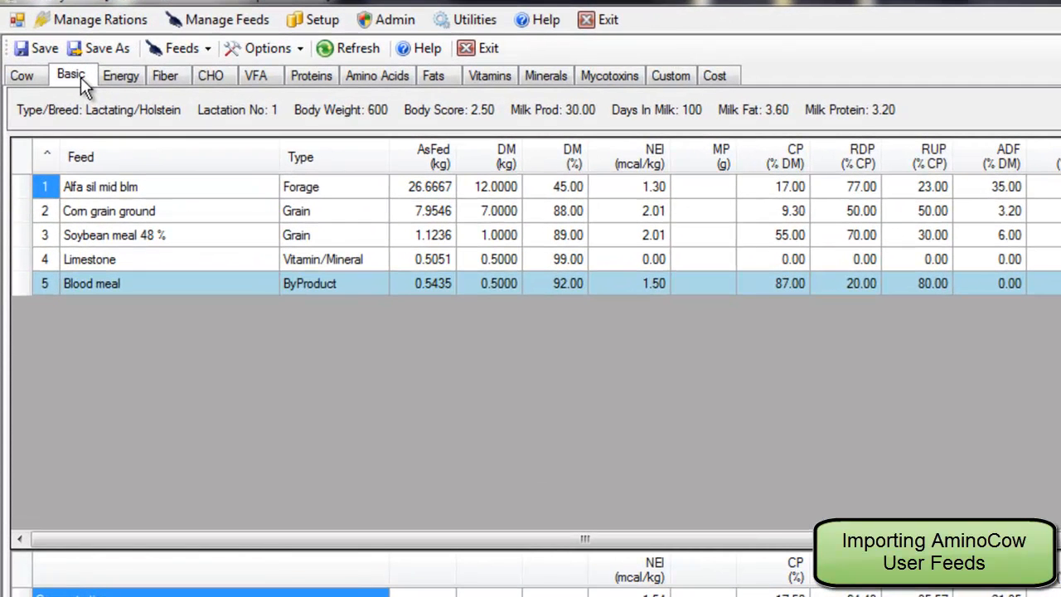
Copy all five feeds of the ration, from Alfa sil mid blm to Blood meal, to the User Feeds.
{"action": "left_click", "coordinate": [18, 185]}
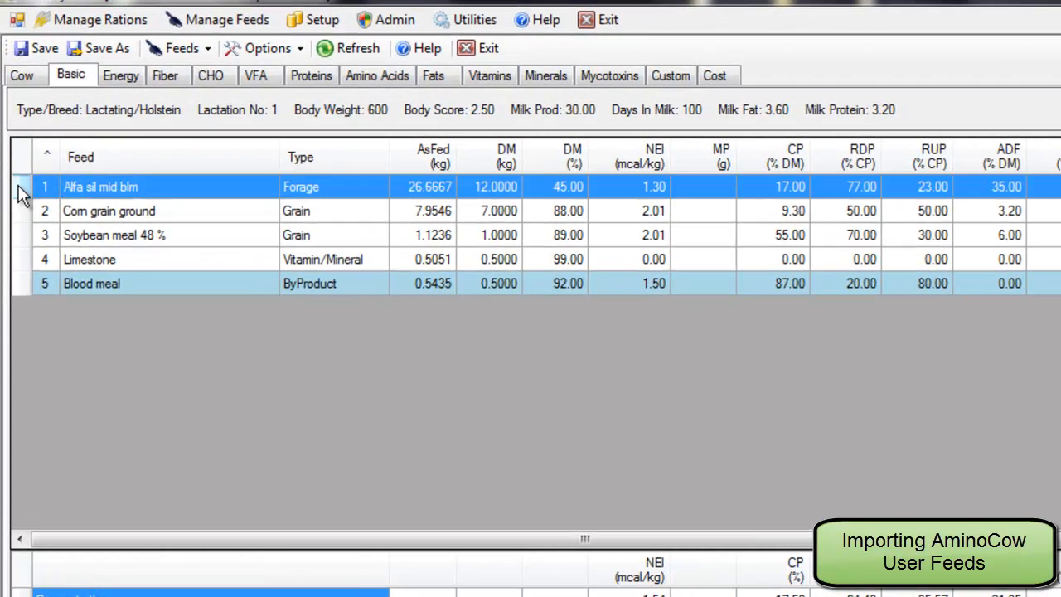
{"action": "left_click", "coordinate": [19, 290], "text": "shift"}
{"action": "right_click", "coordinate": [19, 290]}
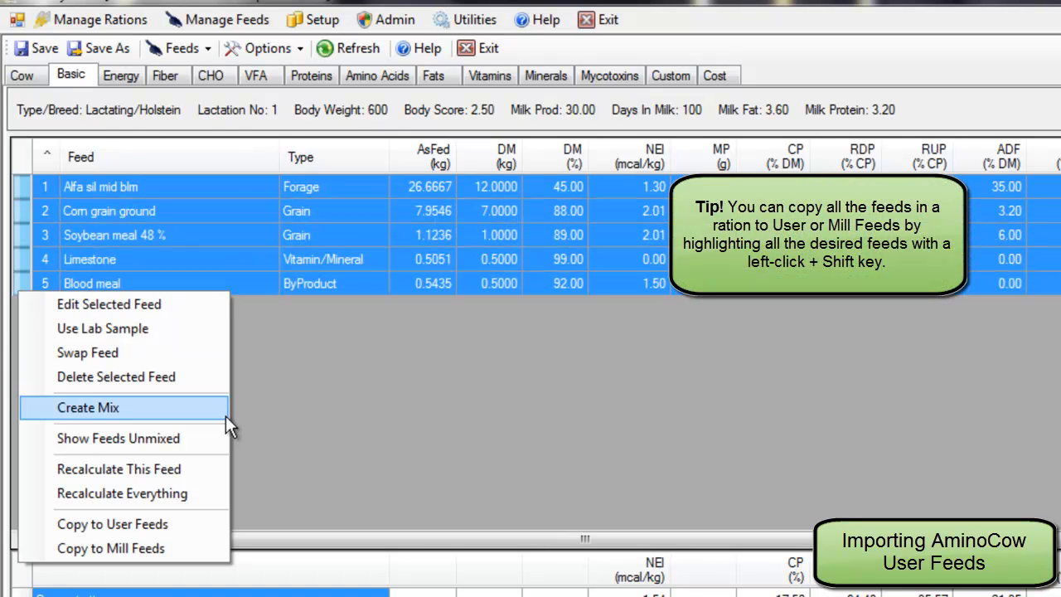
{"action": "left_click", "coordinate": [212, 524]}
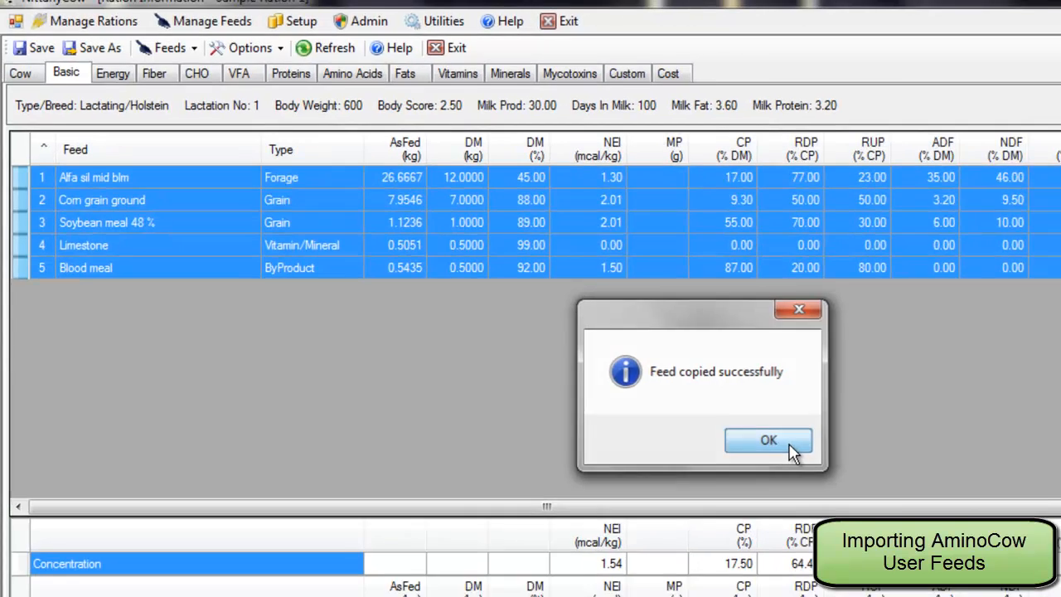
{"action": "left_click", "coordinate": [845, 479]}
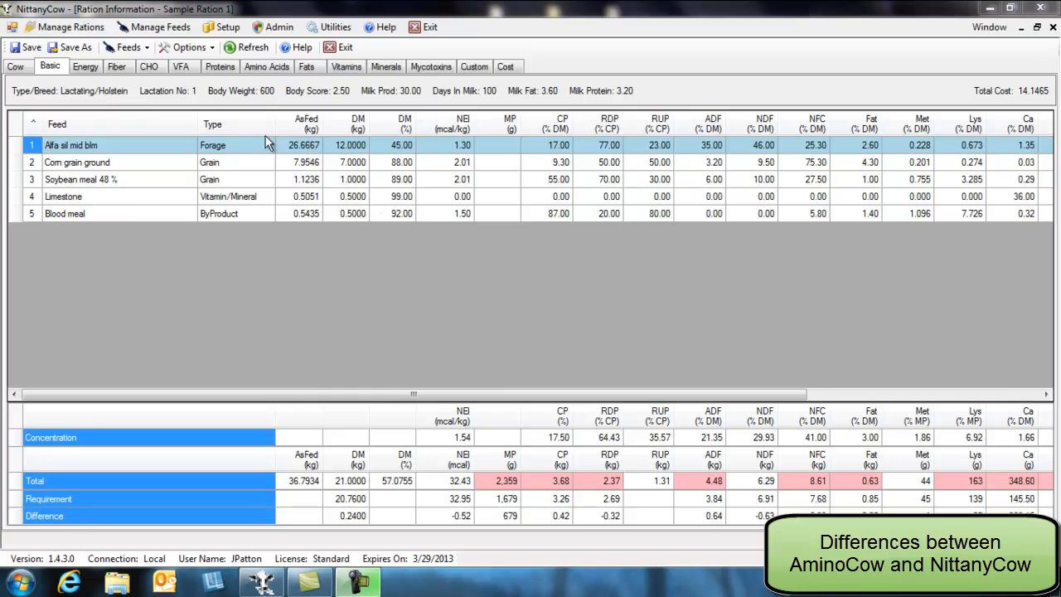
Examine the ration's DM and MP requirements and its carbohydrate, amino acid, energy and basic nutrient values.
{"action": "left_click", "coordinate": [361, 502]}
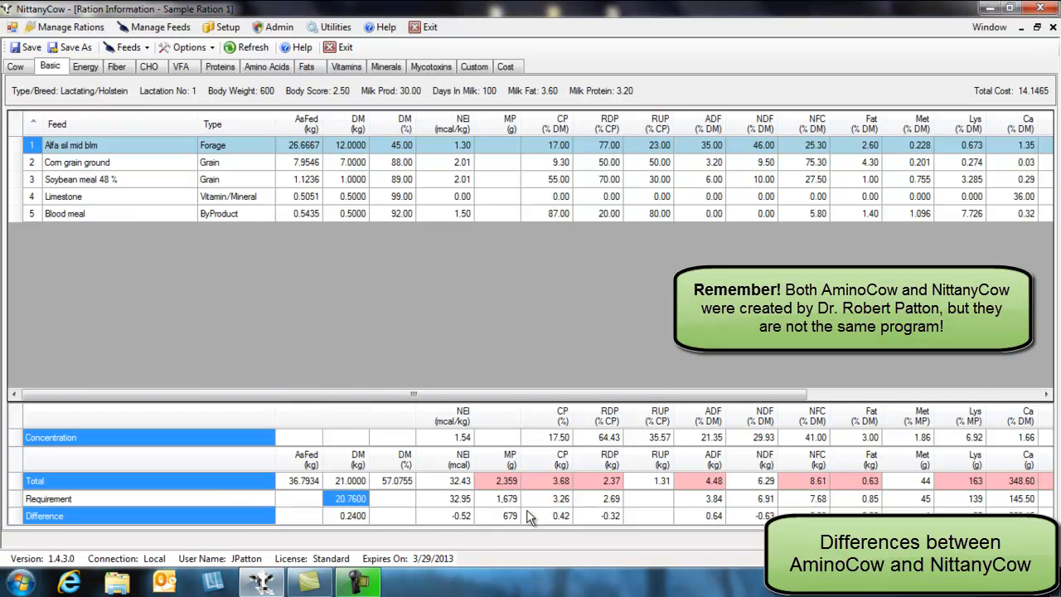
{"action": "left_click", "coordinate": [516, 501]}
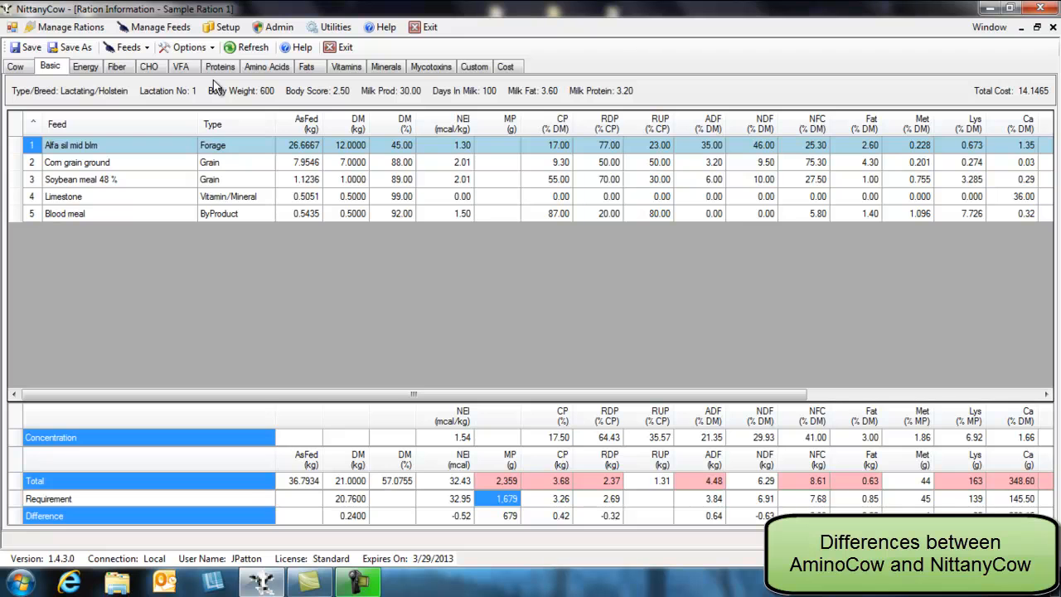
{"action": "left_click", "coordinate": [147, 67]}
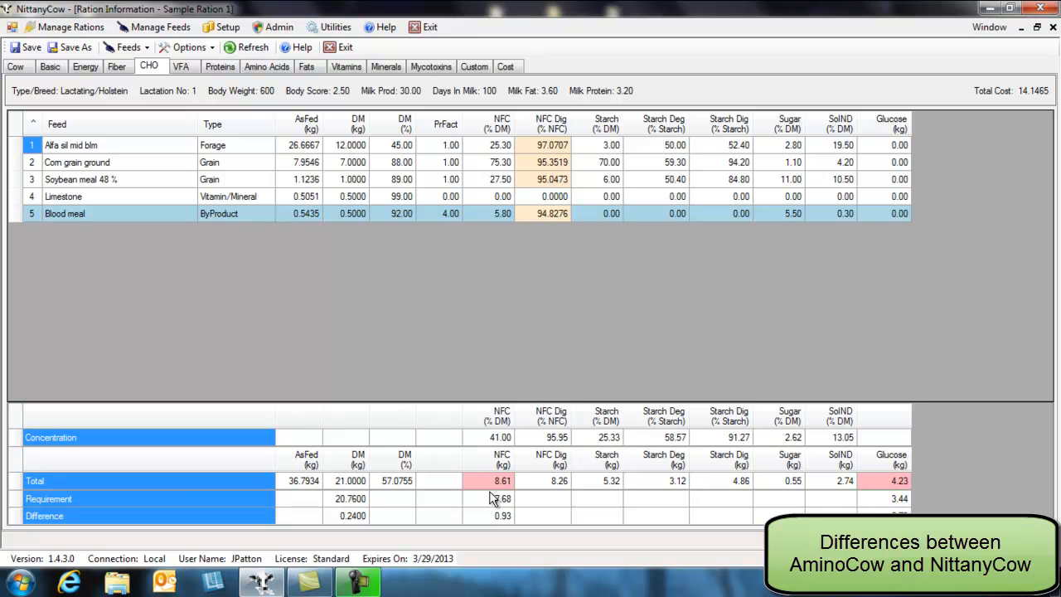
{"action": "left_click", "coordinate": [257, 68]}
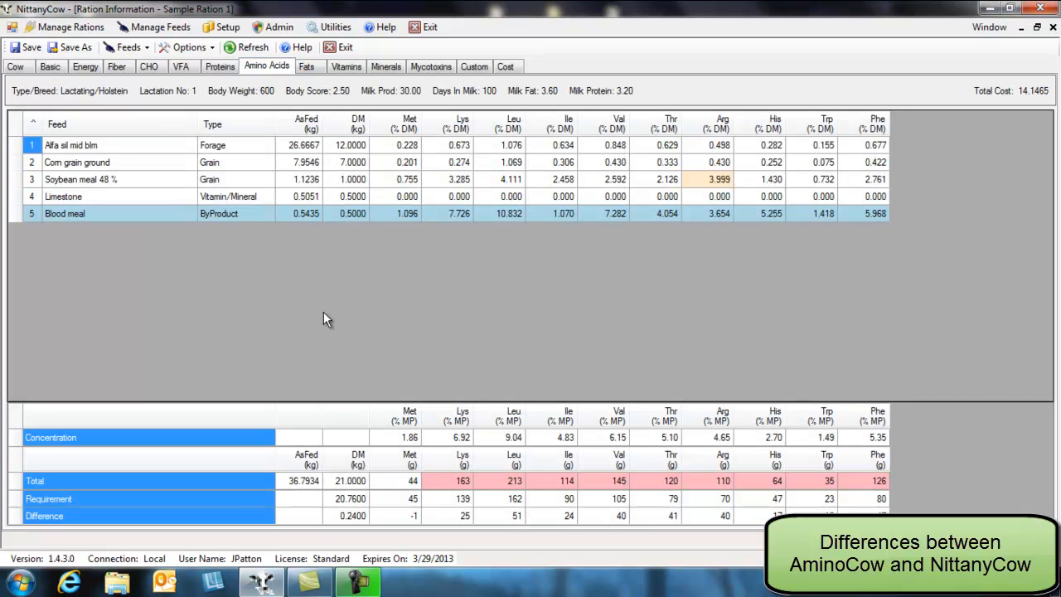
{"action": "left_click", "coordinate": [93, 66]}
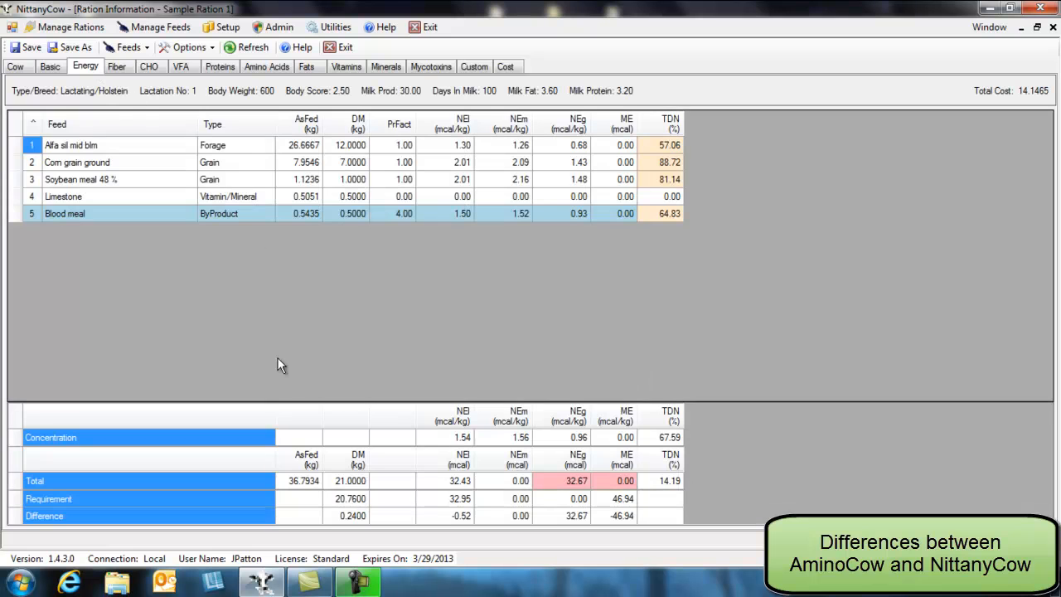
{"action": "left_click", "coordinate": [57, 68]}
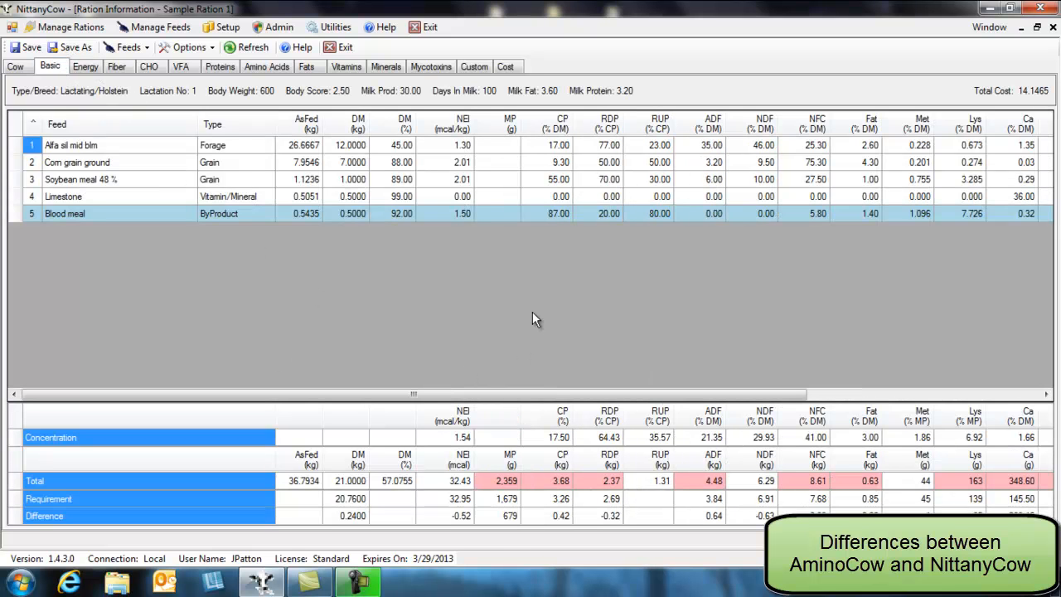